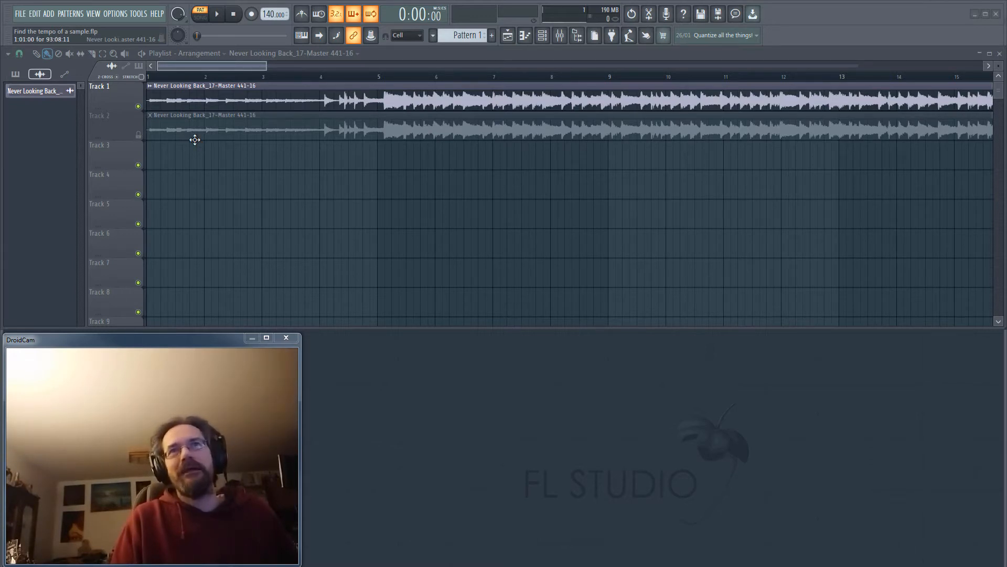
Play the song from the beginning of the playlist to hear where the beat comes in, and stop playback
{"action": "left_click", "coordinate": [151, 78]}
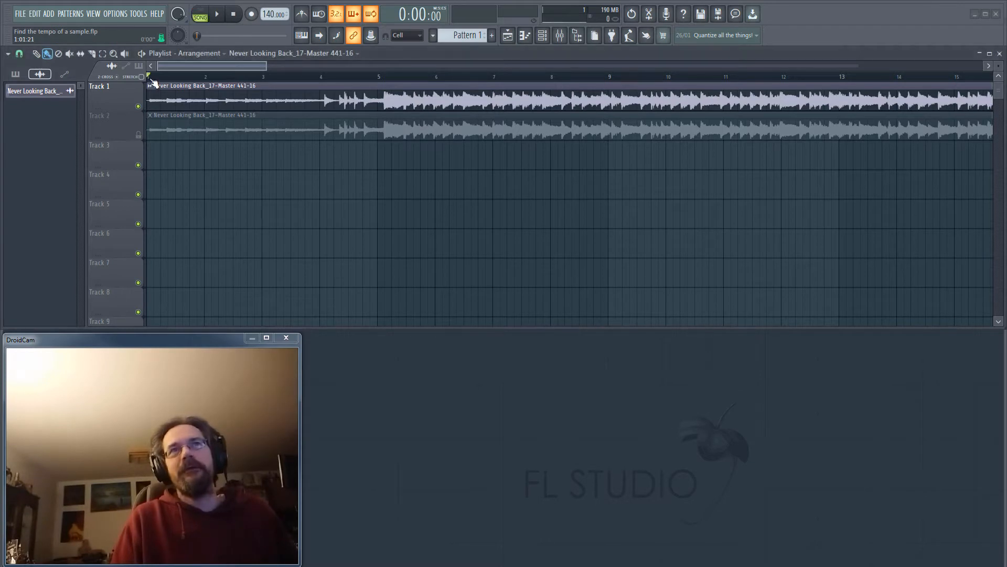
{"action": "key", "text": "space"}
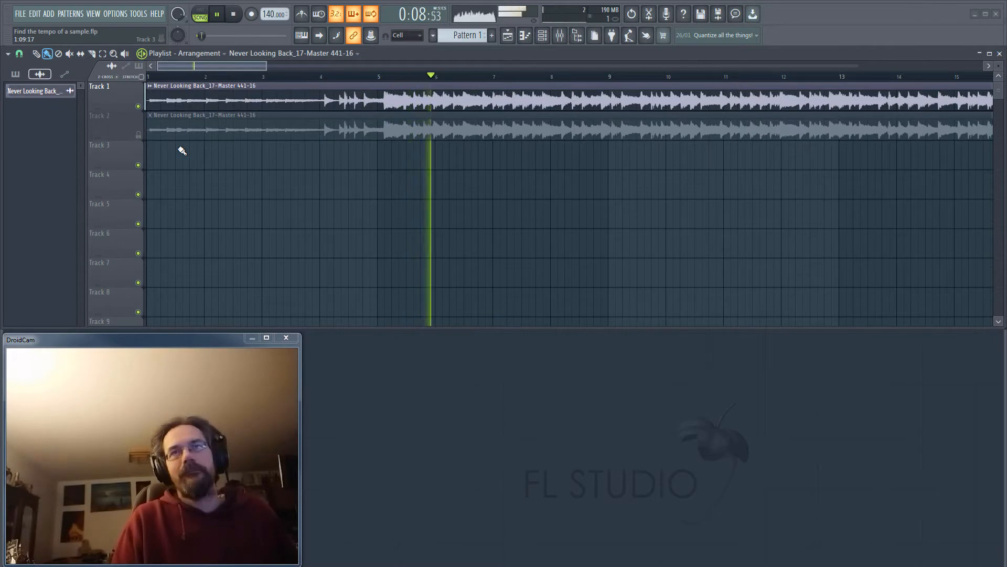
{"action": "key", "text": "space"}
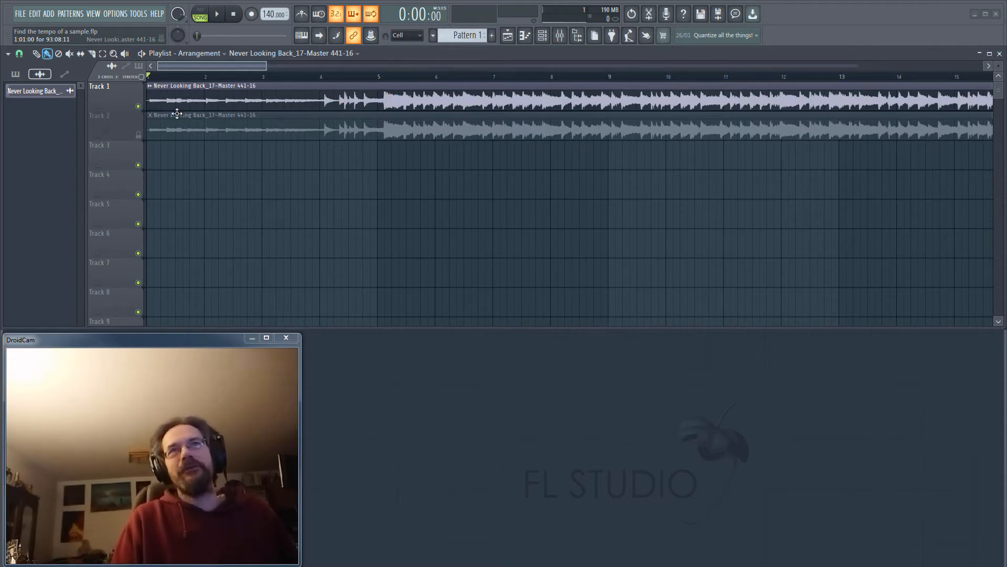
Trim the intro off the Track 1 audio clip up to the first strong beat and move the clip's start to bar 5
{"action": "left_click_drag", "start_coordinate": [148, 101], "coordinate": [386, 107]}
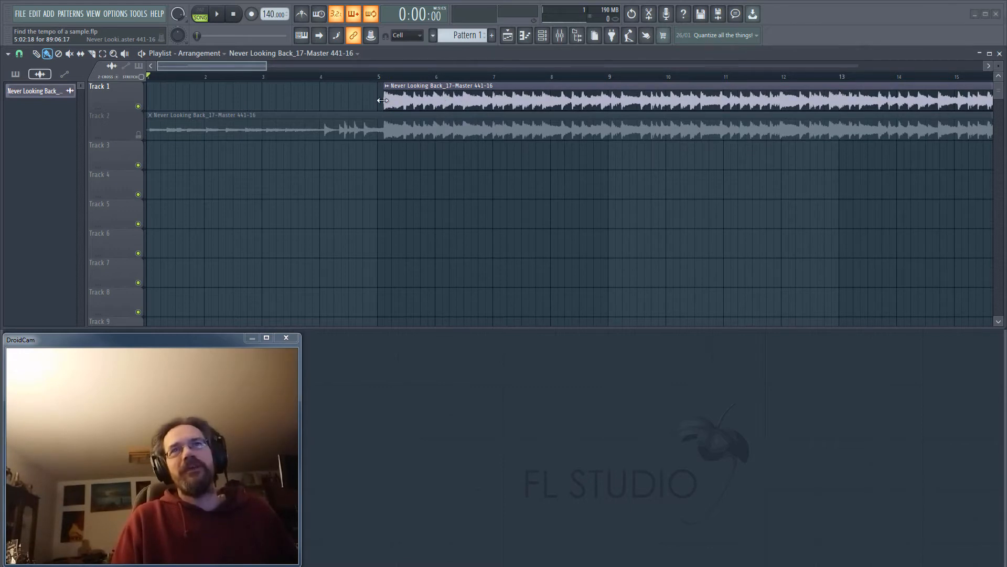
{"action": "scroll", "coordinate": [393, 102], "scroll_direction": "up", "scroll_amount": 2}
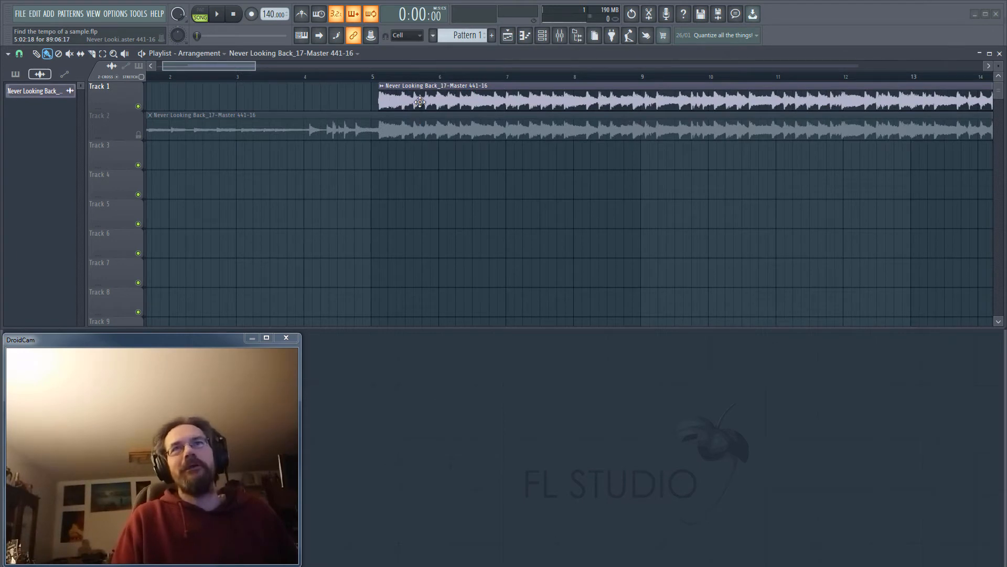
{"action": "scroll", "coordinate": [419, 102], "scroll_direction": "up", "scroll_amount": 3}
{"action": "left_click_drag", "start_coordinate": [392, 101], "coordinate": [373, 102]}
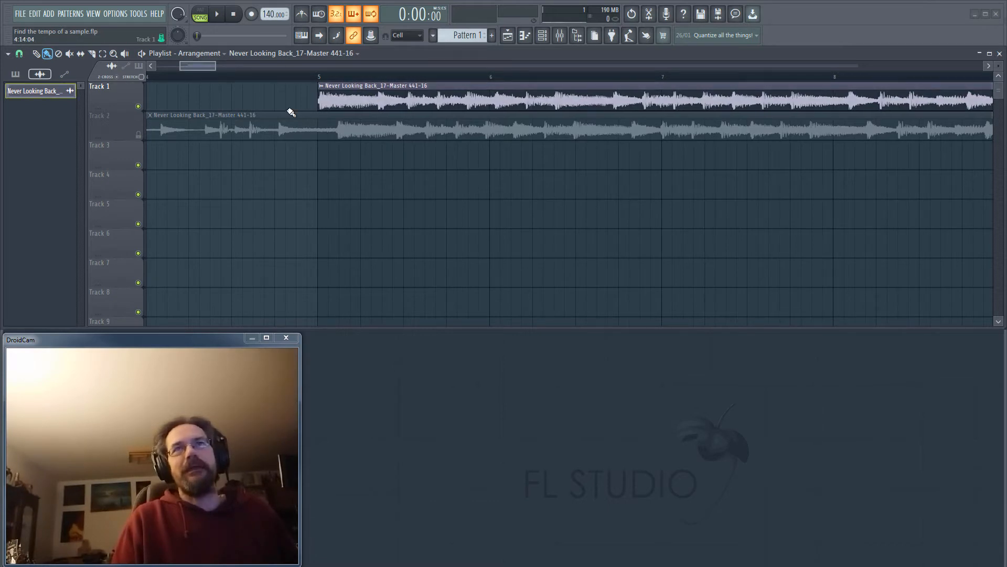
Play the trimmed clip from bar 5 to check its starting point, and stop playback
{"action": "left_click", "coordinate": [321, 78]}
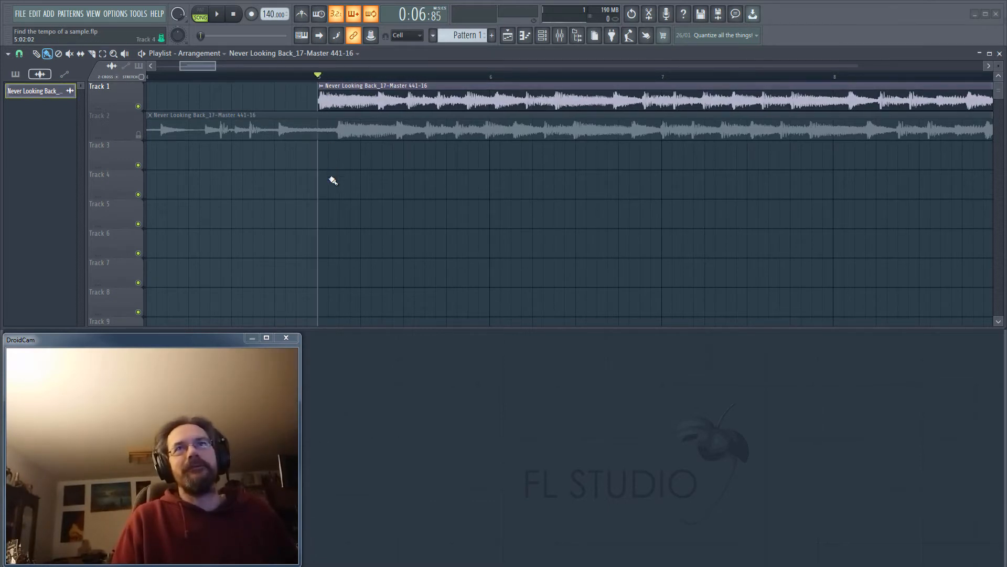
{"action": "key", "text": "space"}
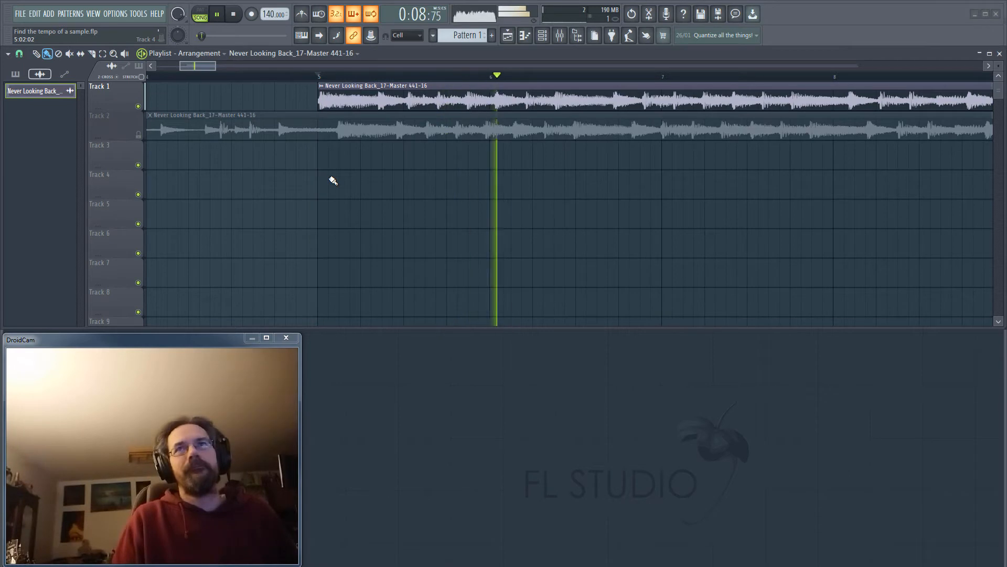
{"action": "key", "text": "space"}
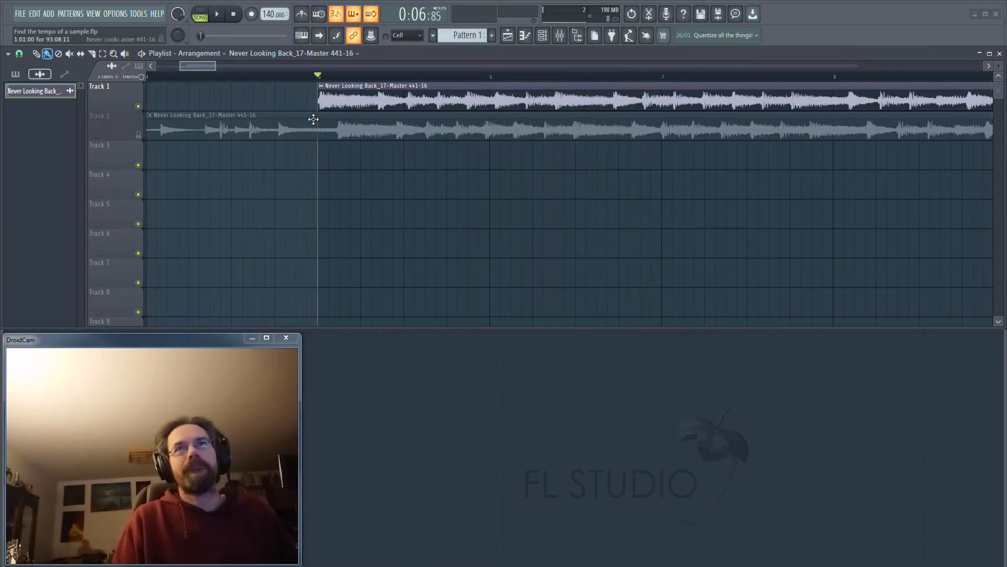
Trim the small remaining gap before the first beat of the Track 1 clip and keep its start aligned with bar 5
{"action": "scroll", "coordinate": [313, 120], "scroll_direction": "up", "scroll_amount": 4}
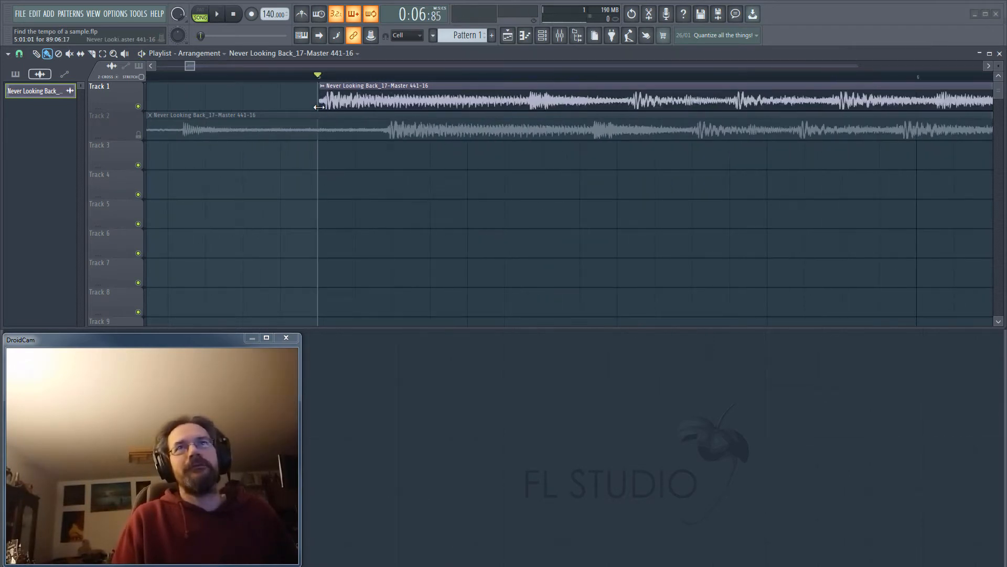
{"action": "left_click_drag", "start_coordinate": [318, 107], "coordinate": [342, 101]}
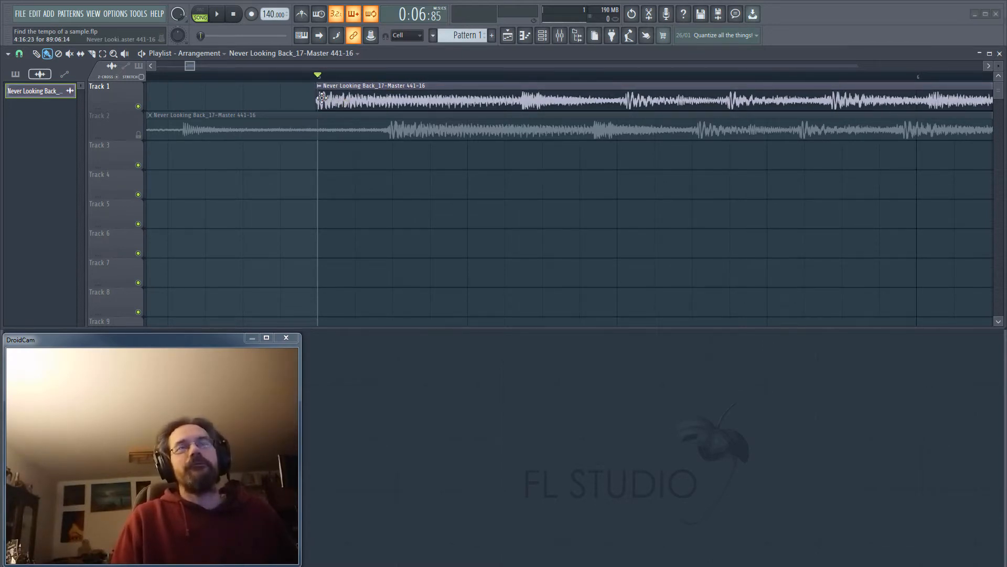
{"action": "scroll", "coordinate": [277, 140], "scroll_direction": "down", "scroll_amount": 3}
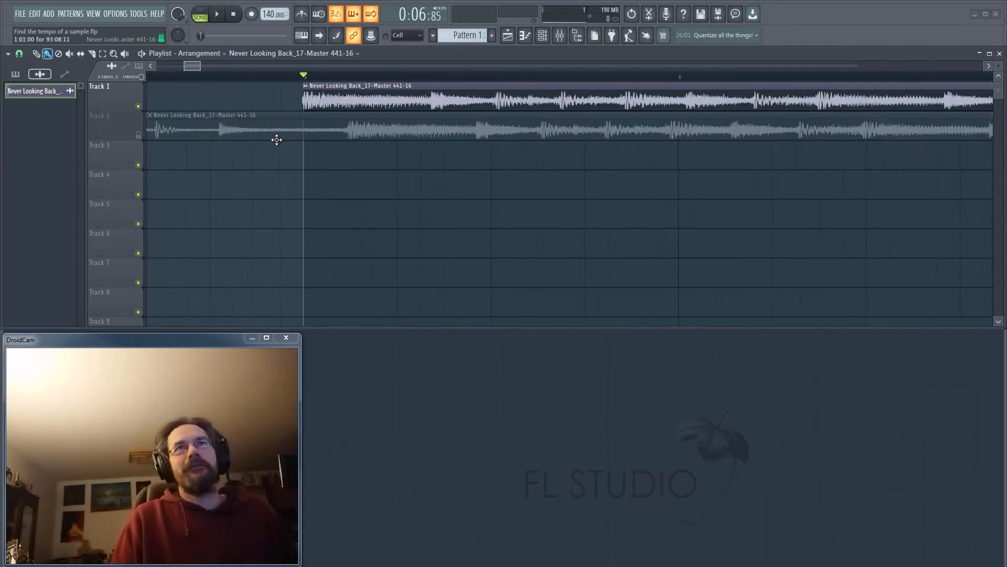
{"action": "scroll", "coordinate": [299, 138], "scroll_direction": "down", "scroll_amount": 2}
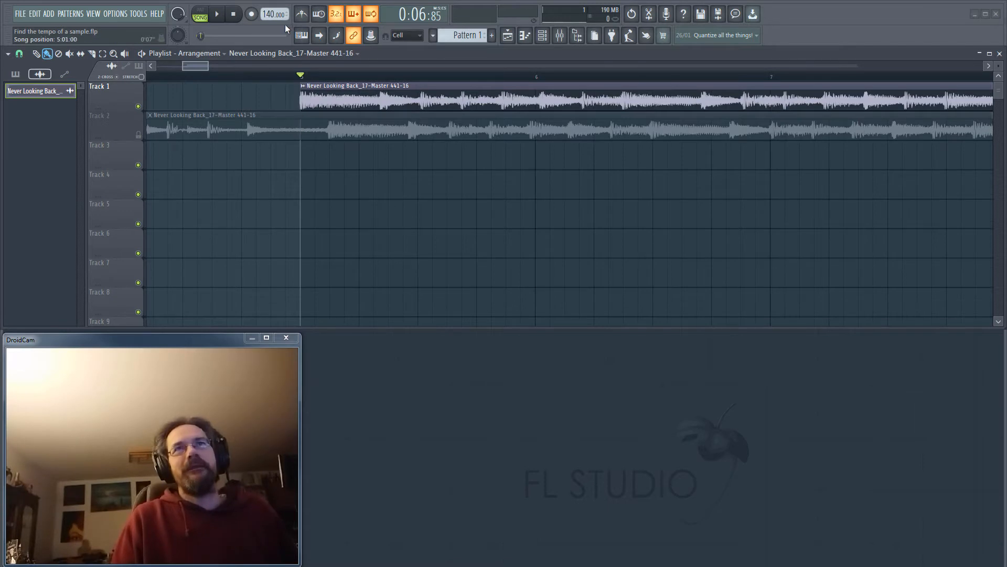
Try project tempos of 113 and 121 BPM against the grid, and switch the metronome on and off again
{"action": "left_click_drag", "start_coordinate": [269, 14], "coordinate": [268, 29]}
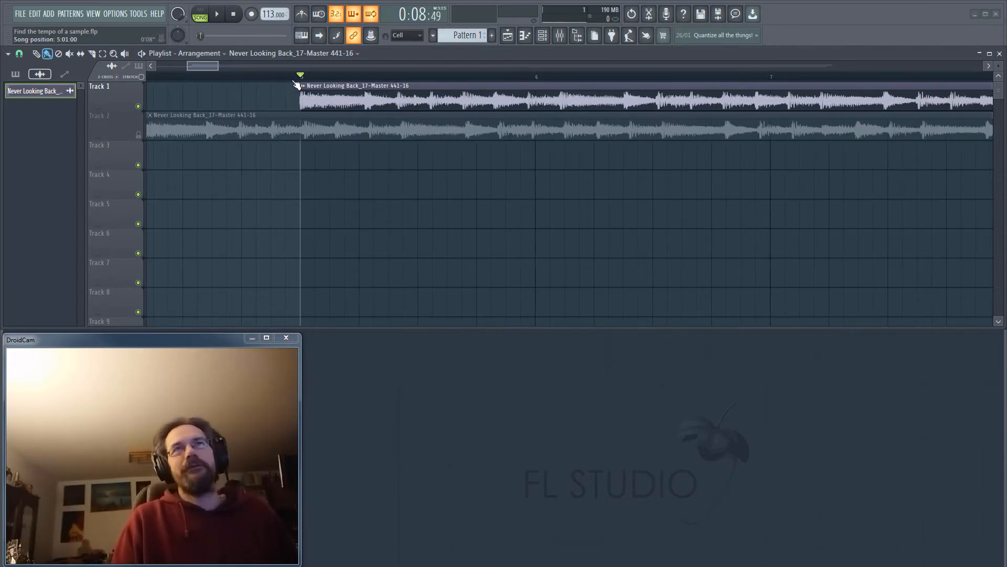
{"action": "scroll", "coordinate": [303, 157], "scroll_direction": "down", "scroll_amount": 4}
{"action": "scroll", "coordinate": [305, 159], "scroll_direction": "down", "scroll_amount": 1}
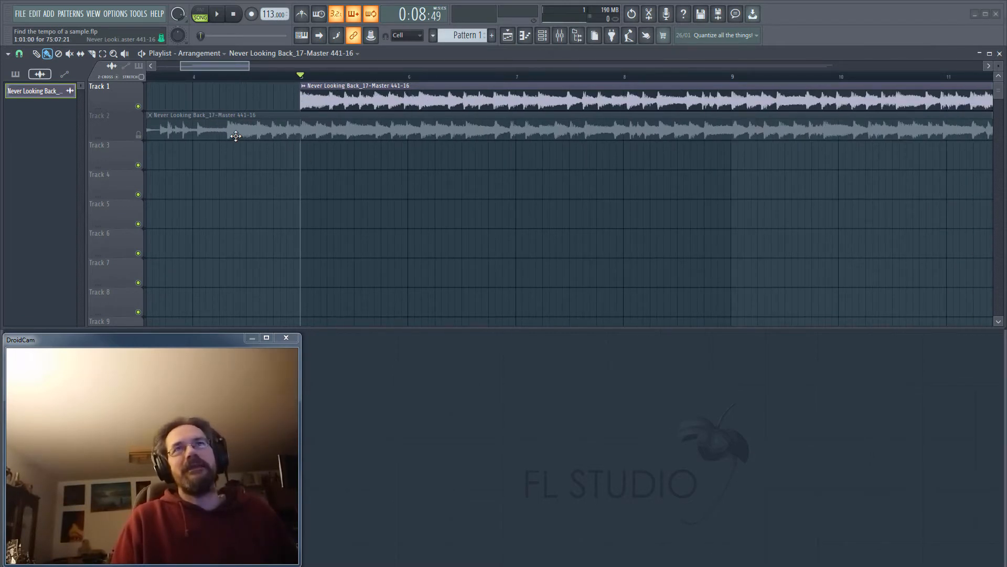
{"action": "mouse_move", "coordinate": [269, 16]}
{"action": "left_mouse_down"}
{"action": "mouse_move", "coordinate": [269, 2]}
{"action": "mouse_move", "coordinate": [269, 11]}
{"action": "left_mouse_up"}
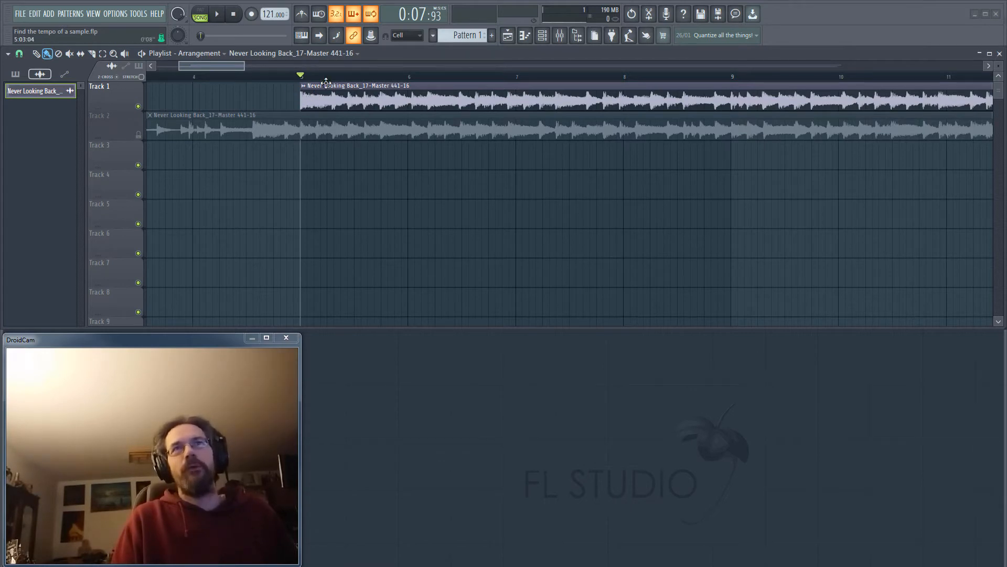
{"action": "left_click", "coordinate": [303, 17]}
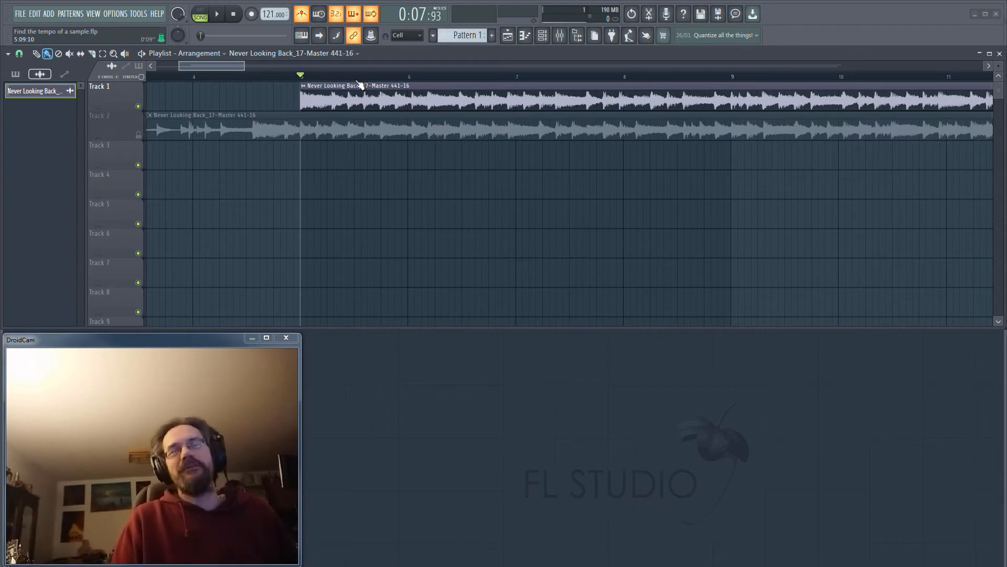
{"action": "left_click", "coordinate": [305, 17]}
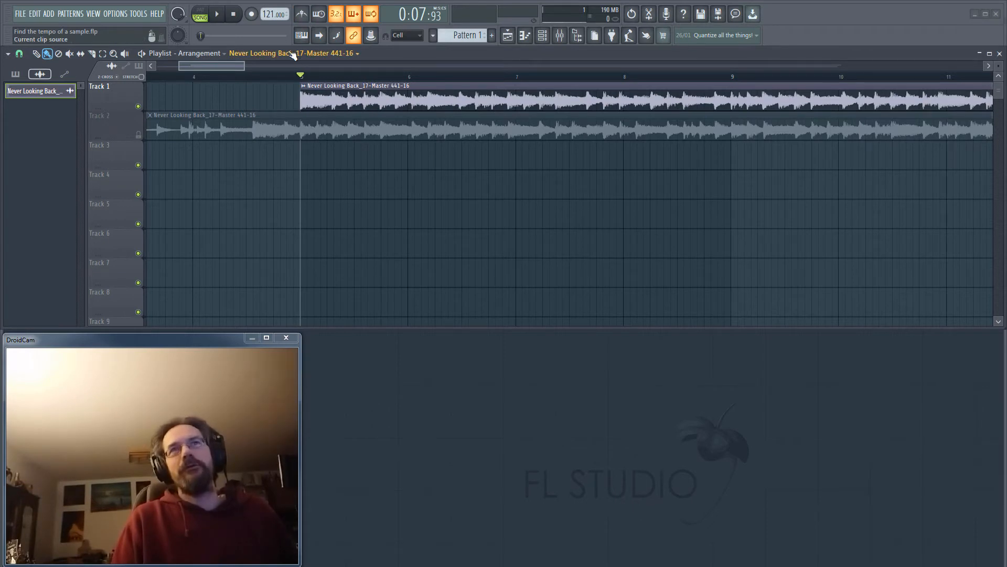
Tap along to the playing song with the tempo tapper to set the tempo to 107 BPM, close the tapper and stop playback
{"action": "left_click", "coordinate": [219, 18]}
{"action": "right_click", "coordinate": [274, 14]}
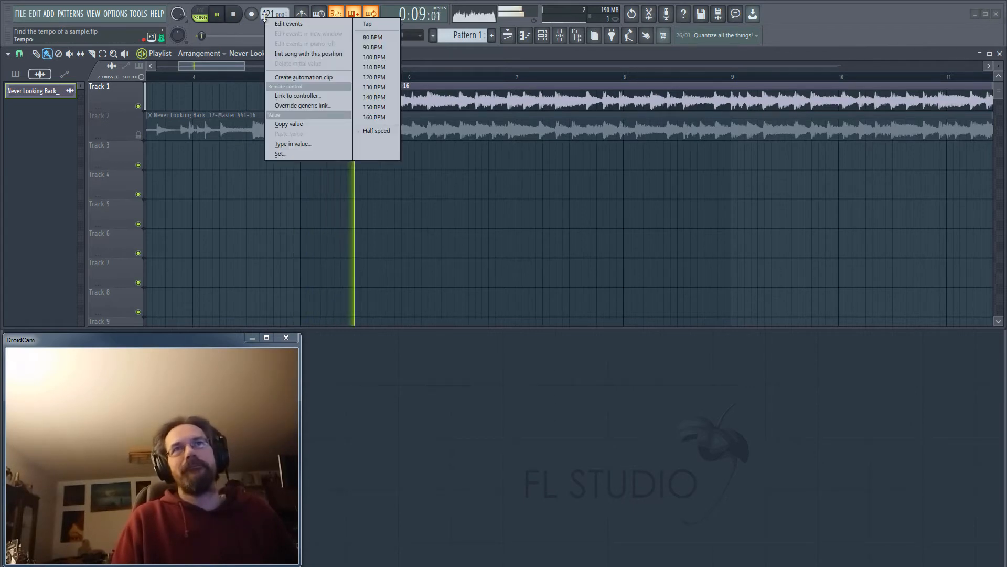
{"action": "left_click", "coordinate": [369, 24]}
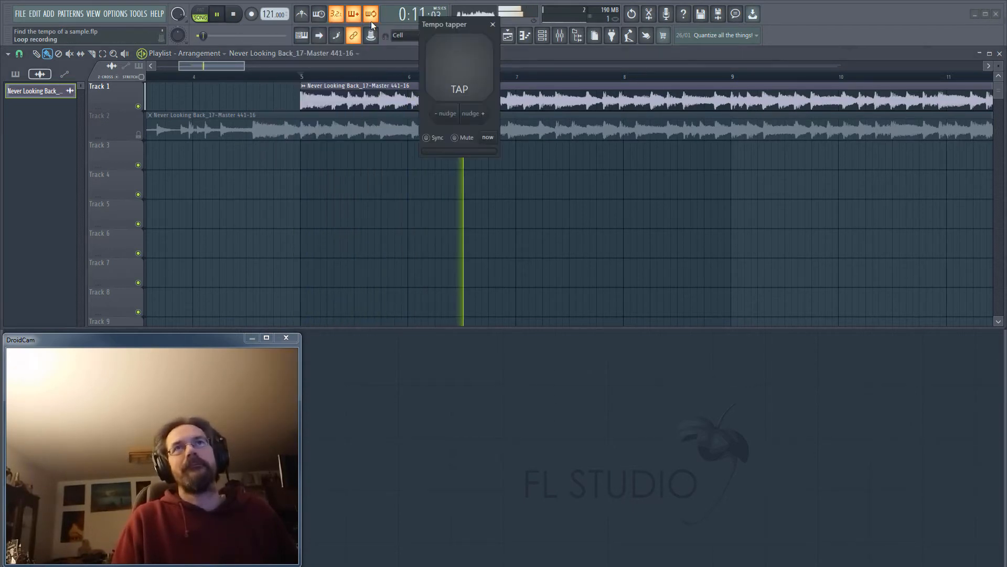
{"action": "left_click", "coordinate": [457, 75]}
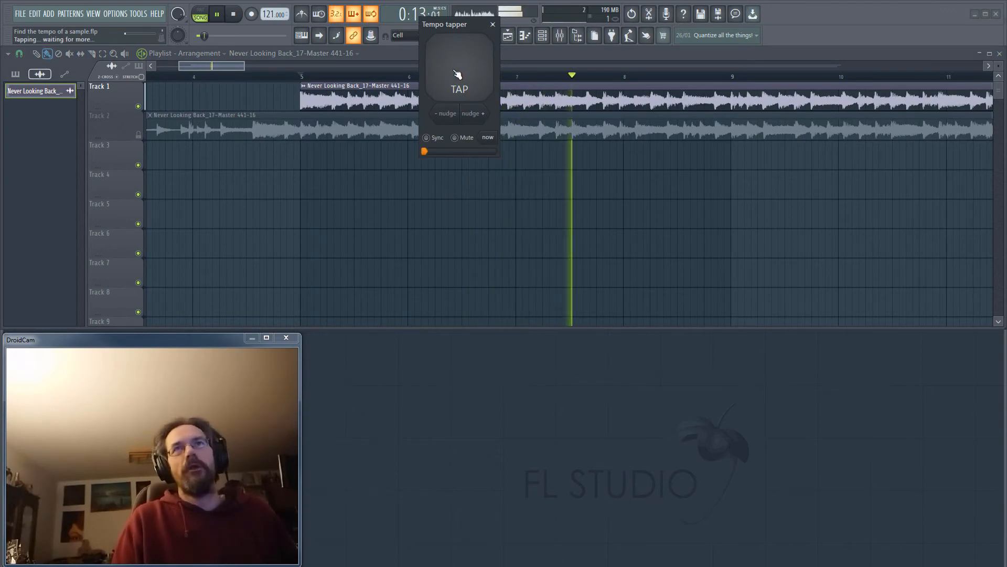
{"action": "left_click", "coordinate": [457, 74]}
{"action": "left_click", "coordinate": [457, 74]}
{"action": "left_click", "coordinate": [458, 74]}
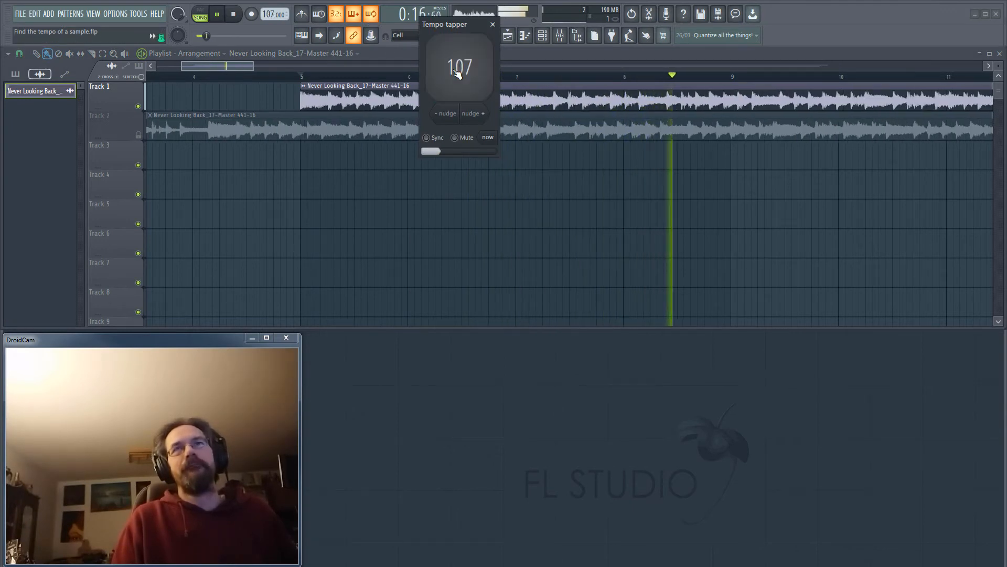
{"action": "left_click", "coordinate": [492, 24]}
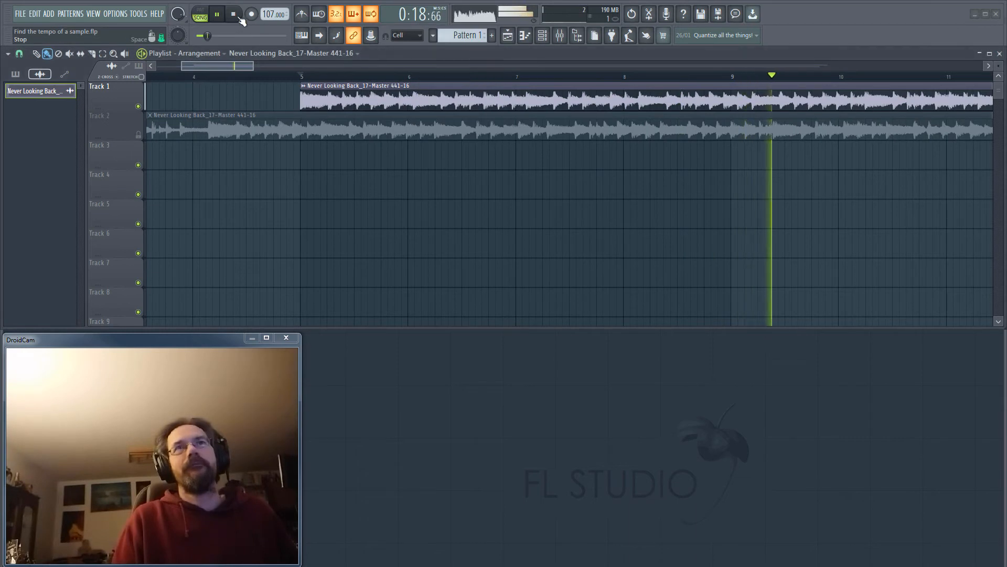
{"action": "left_click", "coordinate": [234, 15]}
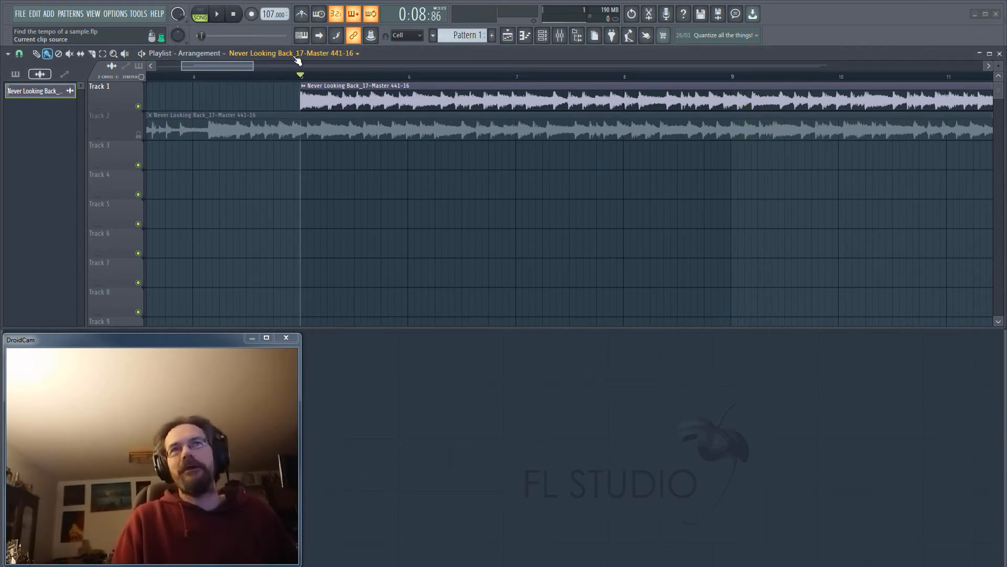
Turn on the metronome and enlarge Track 1's height to show the clip's waveform in more detail
{"action": "left_click", "coordinate": [302, 14]}
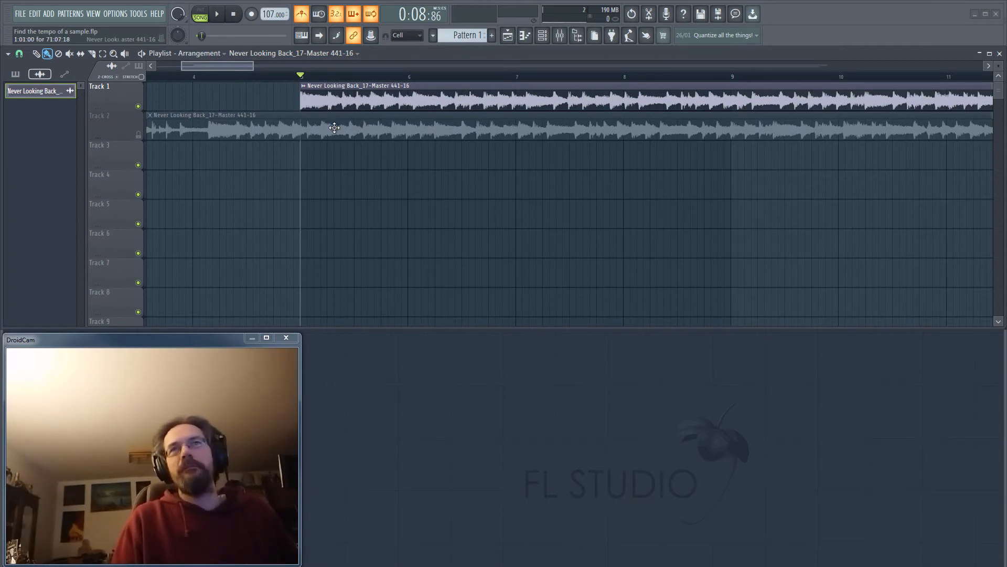
{"action": "left_click_drag", "start_coordinate": [115, 111], "coordinate": [119, 164]}
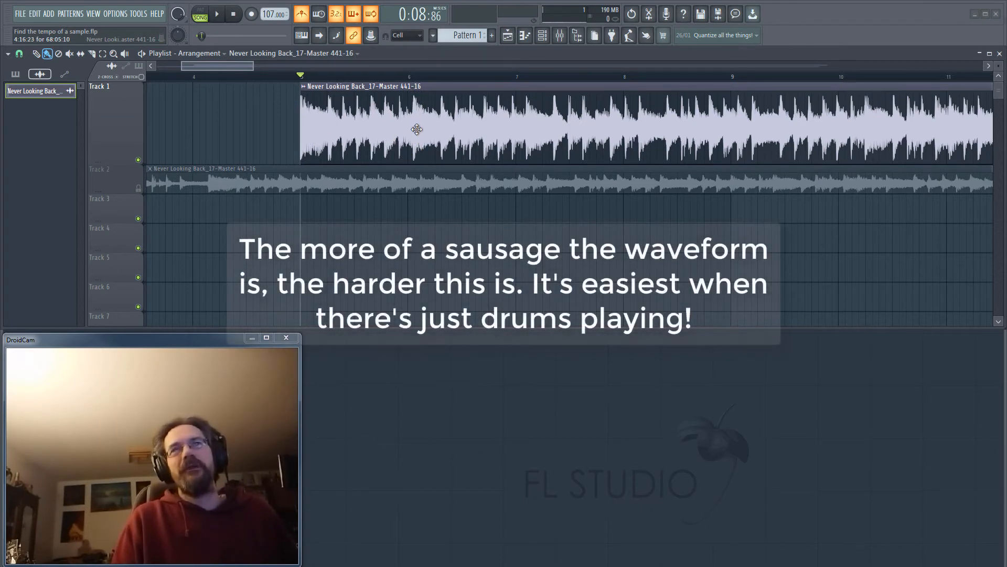
{"action": "scroll", "coordinate": [407, 119], "scroll_direction": "up", "scroll_amount": 2}
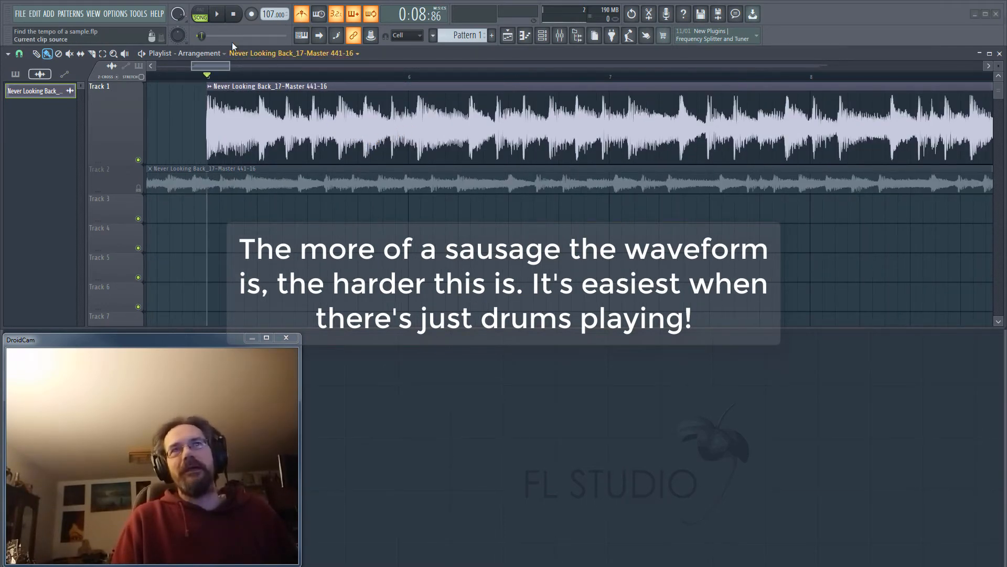
Lower the tempo to 102 BPM while playing the clip from bar 5 against the metronome, and replay it to check the alignment
{"action": "left_click", "coordinate": [217, 14]}
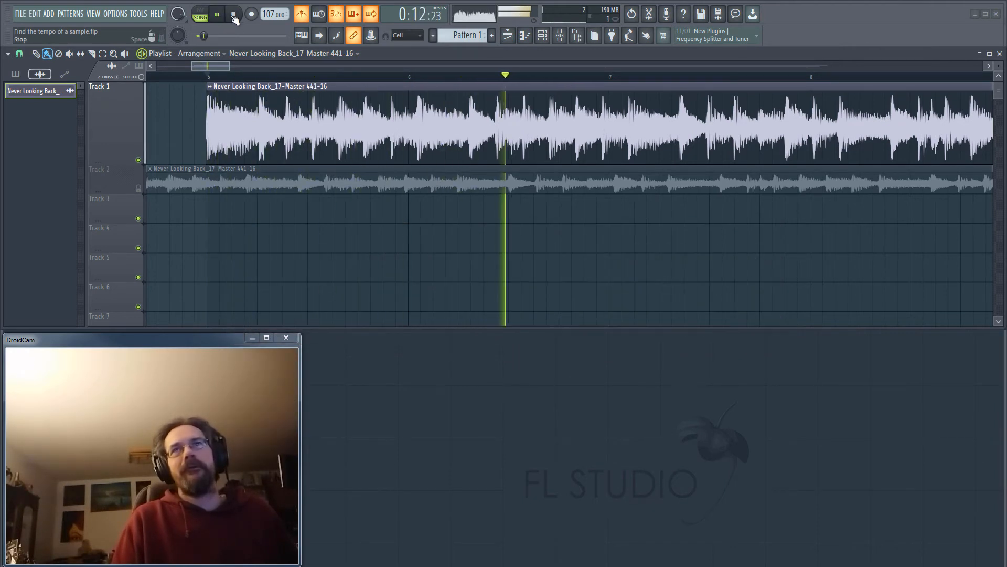
{"action": "left_click", "coordinate": [233, 16]}
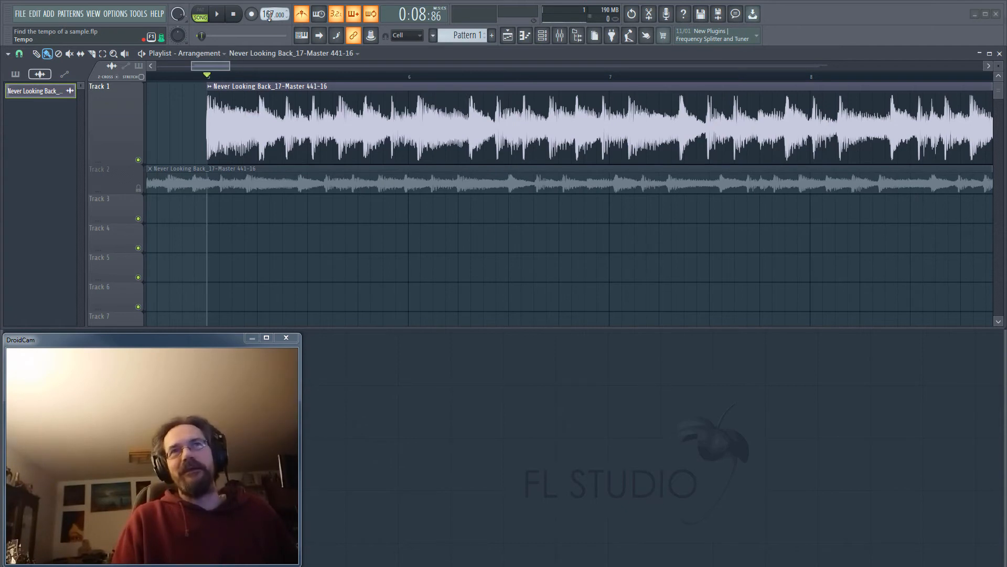
{"action": "key", "text": "space"}
{"action": "left_click_drag", "start_coordinate": [268, 16], "coordinate": [269, 26]}
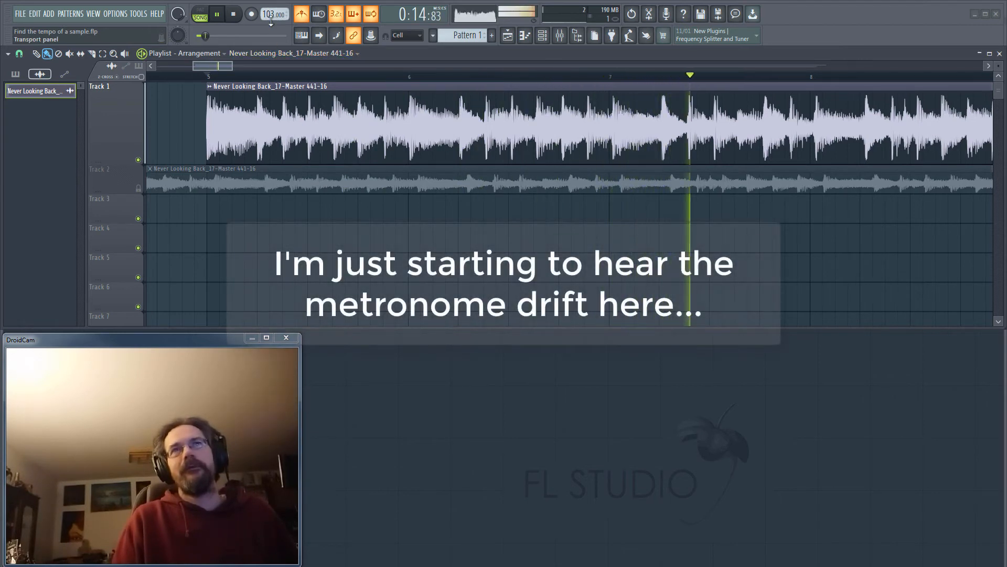
{"action": "left_click_drag", "start_coordinate": [271, 20], "coordinate": [271, 23]}
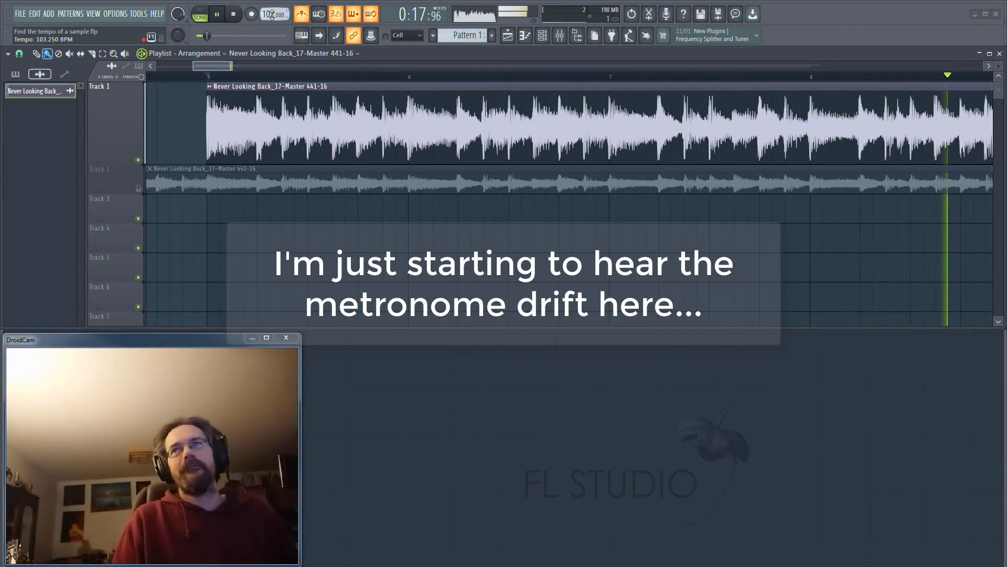
{"action": "key", "text": "space"}
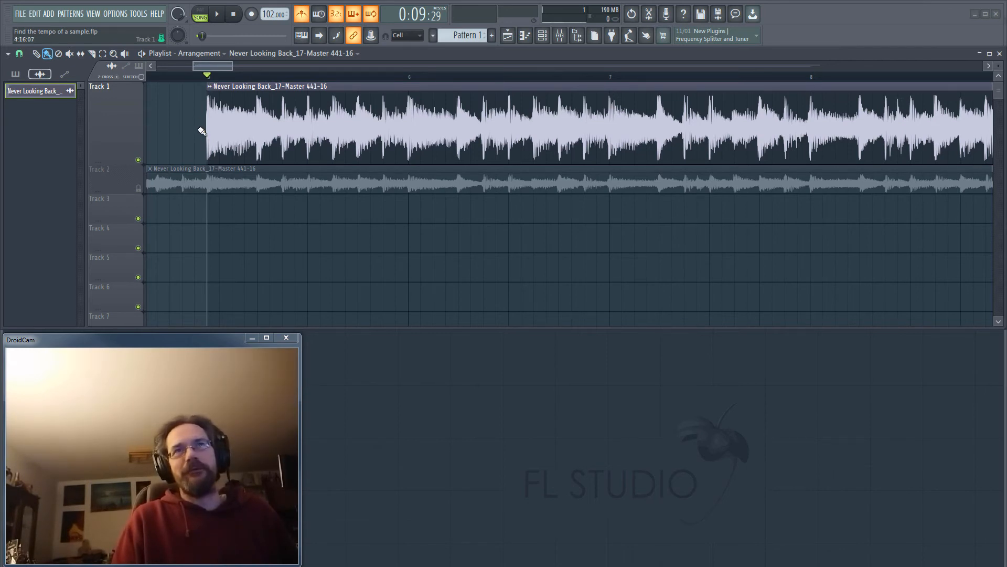
{"action": "key", "text": "space"}
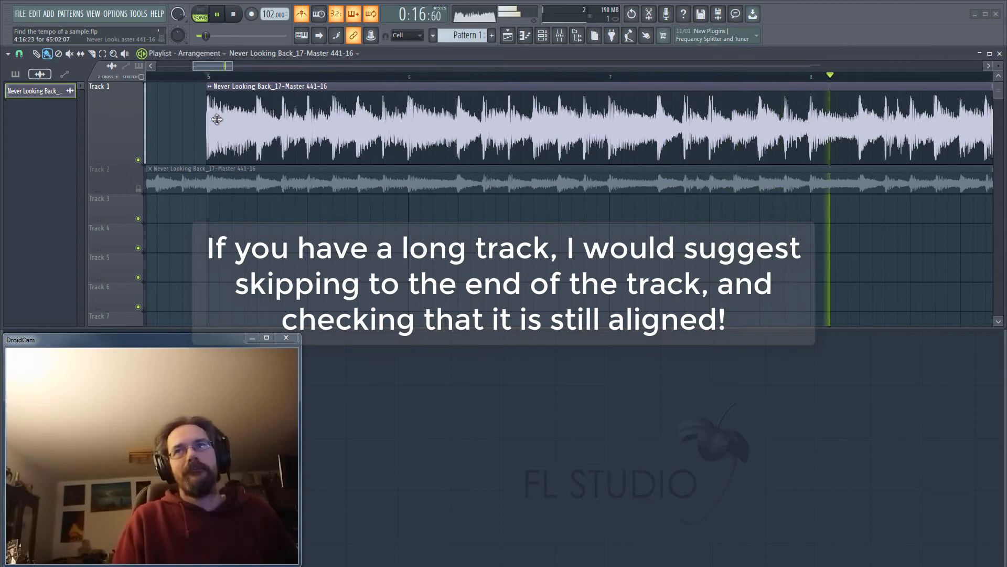
{"action": "left_click", "coordinate": [235, 14]}
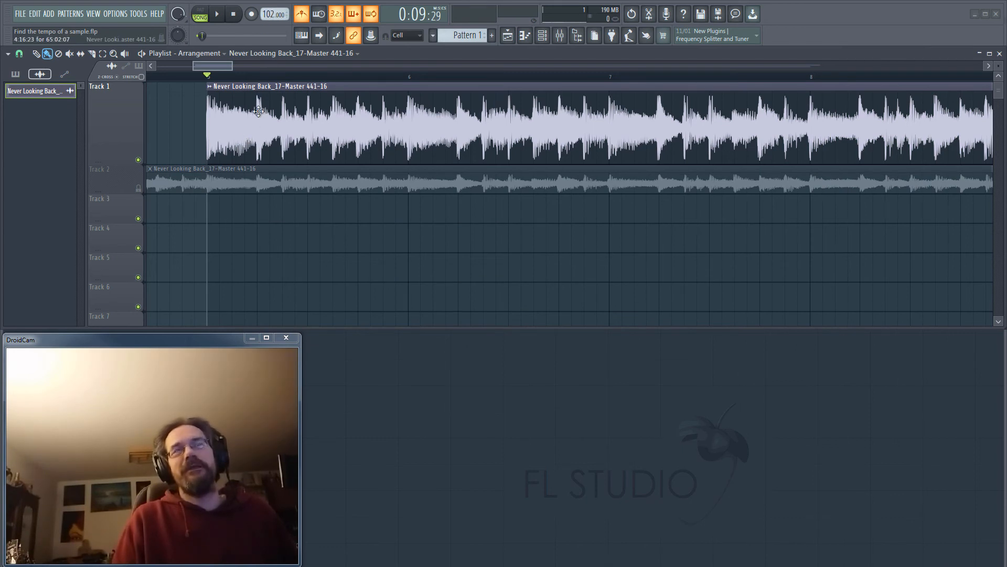
Restore the trimmed intro of the Track 1 clip and move the clip back to the start of bar 1
{"action": "scroll", "coordinate": [202, 199], "scroll_direction": "down", "scroll_amount": 6}
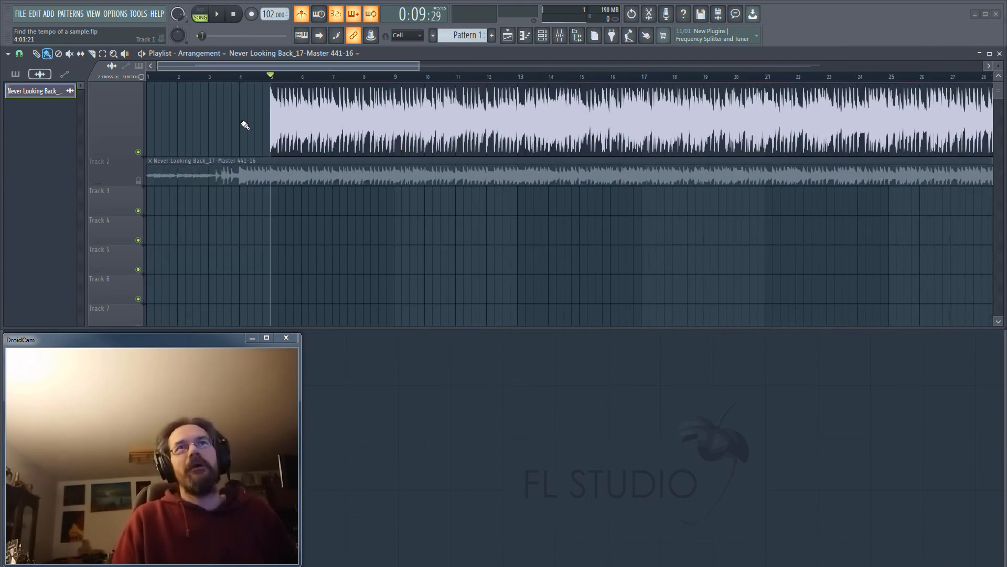
{"action": "left_click_drag", "start_coordinate": [267, 125], "coordinate": [82, 132]}
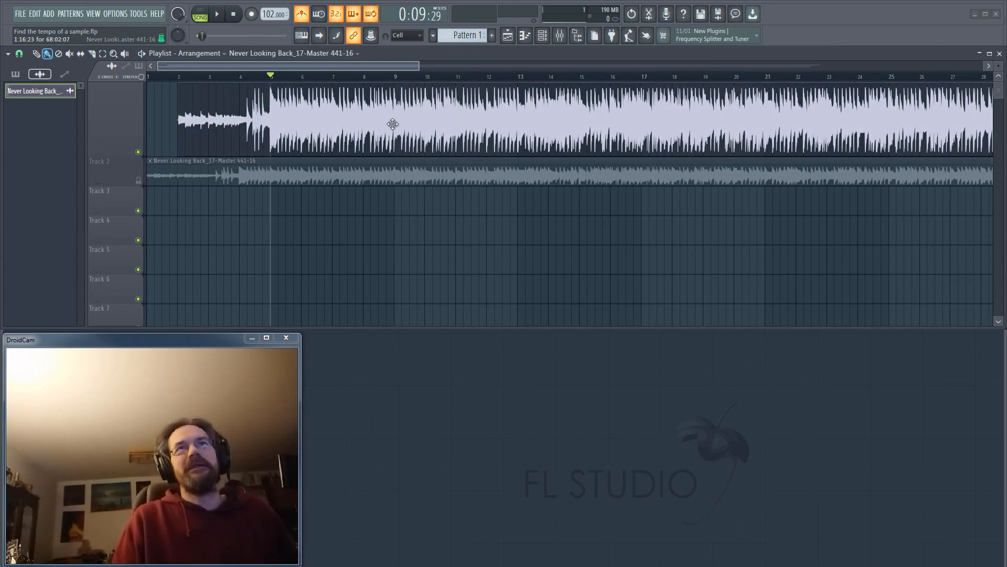
{"action": "left_click_drag", "start_coordinate": [392, 124], "coordinate": [275, 124]}
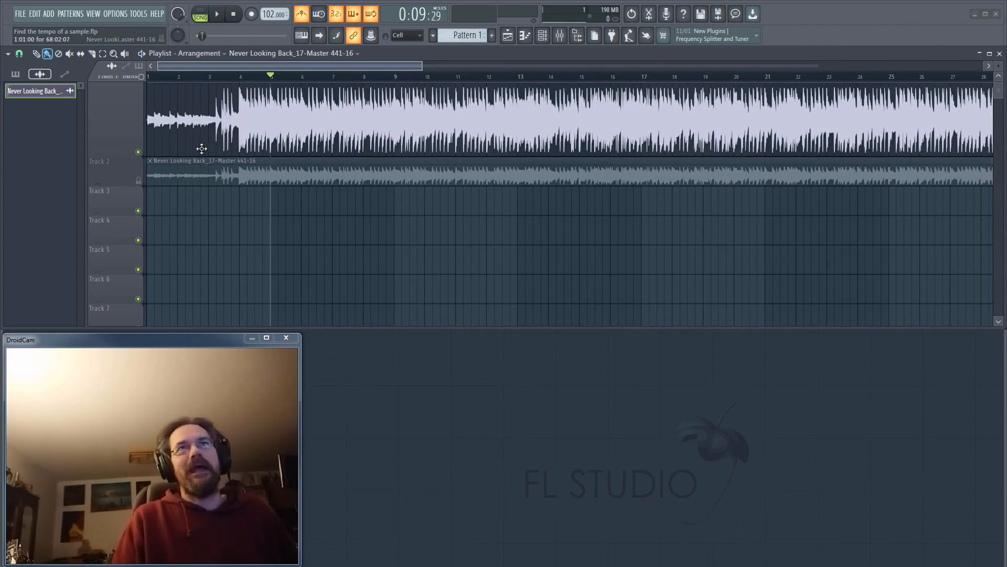
Inspect where the full band enters against the grid and place the playback position at bar 4
{"action": "scroll", "coordinate": [189, 145], "scroll_direction": "up", "scroll_amount": 5}
{"action": "scroll", "coordinate": [358, 147], "scroll_direction": "up", "scroll_amount": 5}
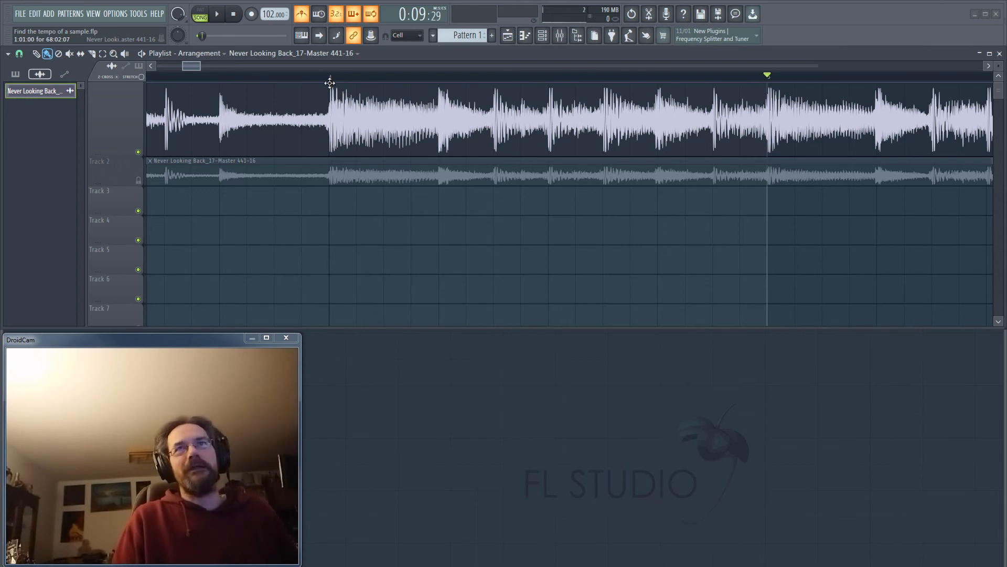
{"action": "scroll", "coordinate": [328, 119], "scroll_direction": "down", "scroll_amount": 5}
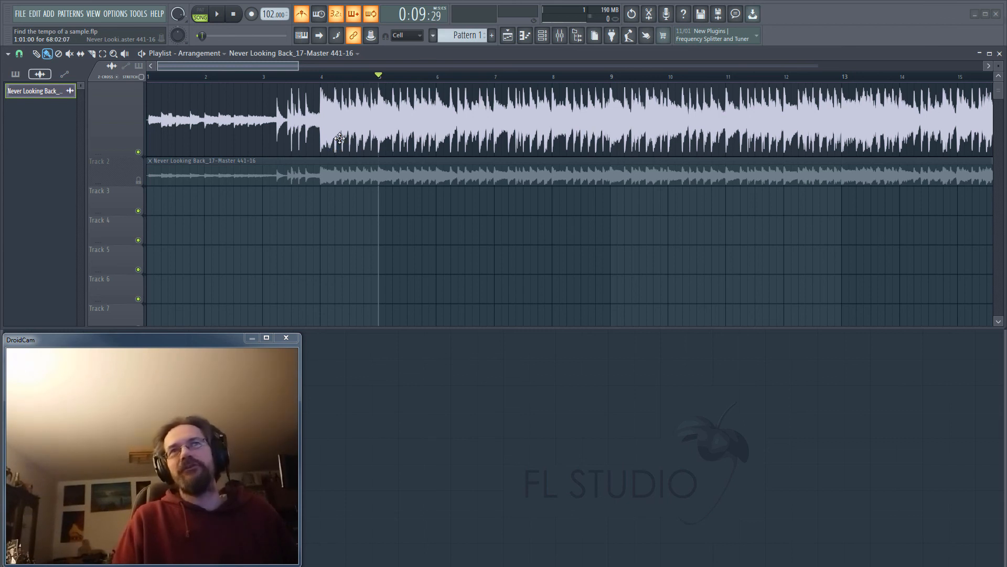
{"action": "left_click", "coordinate": [320, 79]}
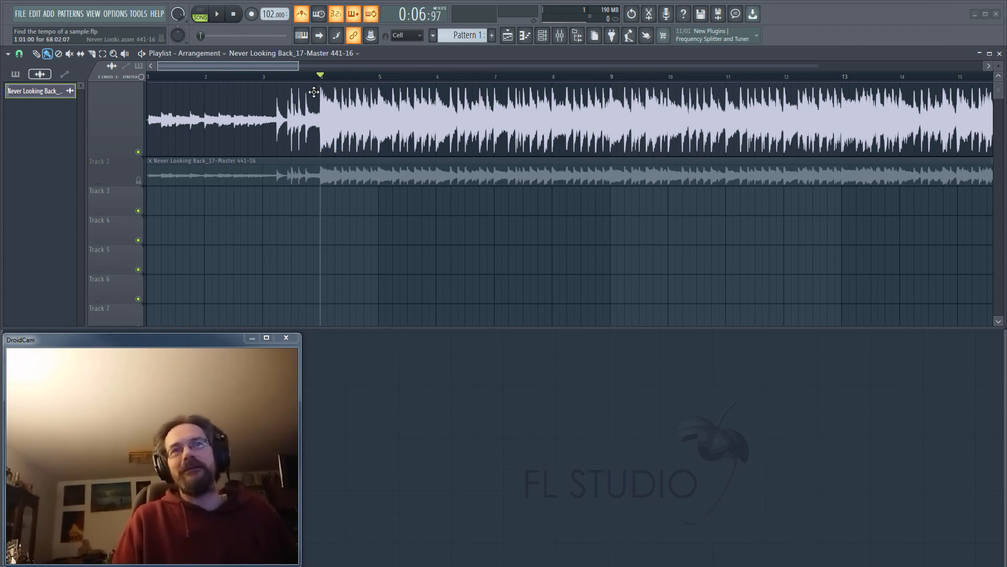